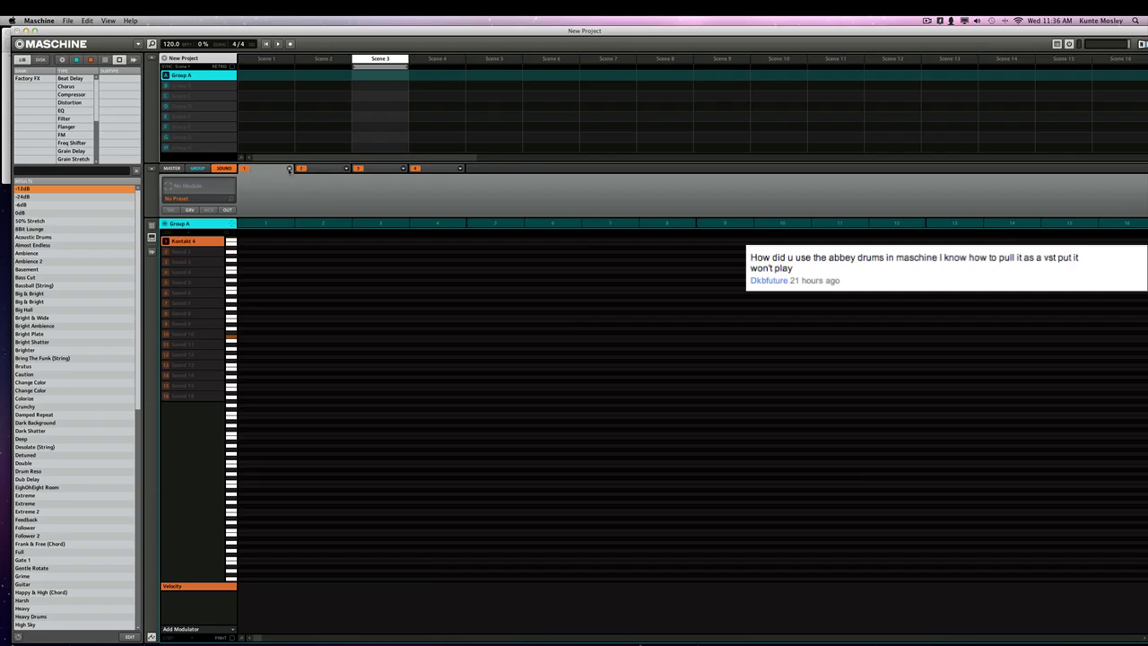
Step: Load Kontakt 4 (VST) from Plugins into module slot 1 of the sound
left_click(289, 169)
mouse_move(256, 214)
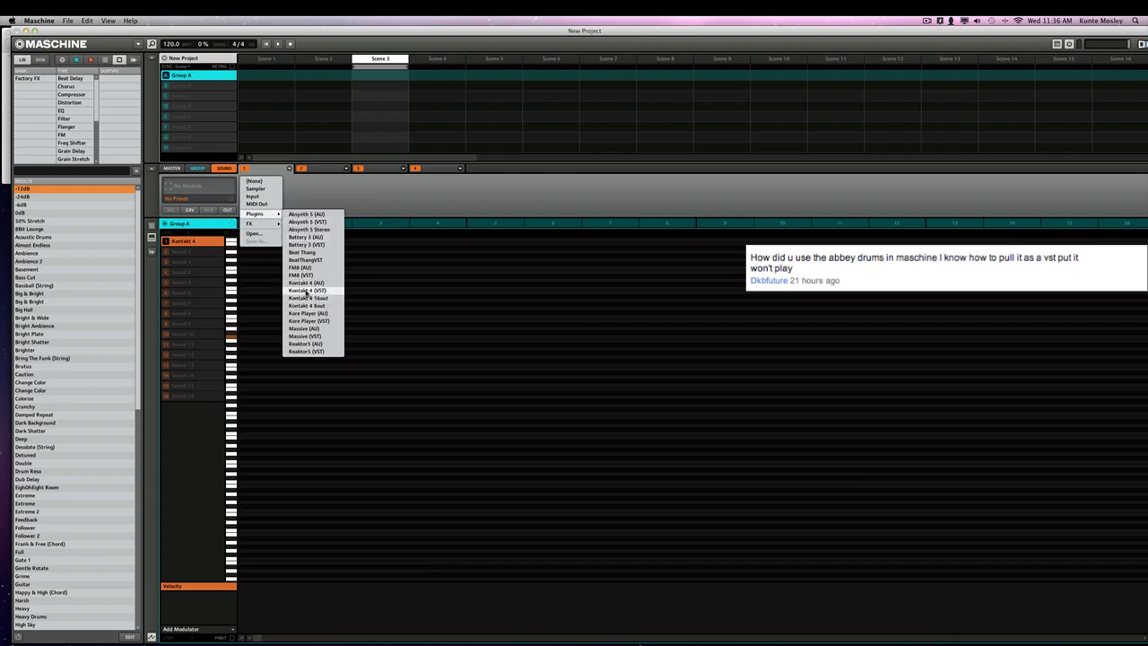
left_click(305, 291)
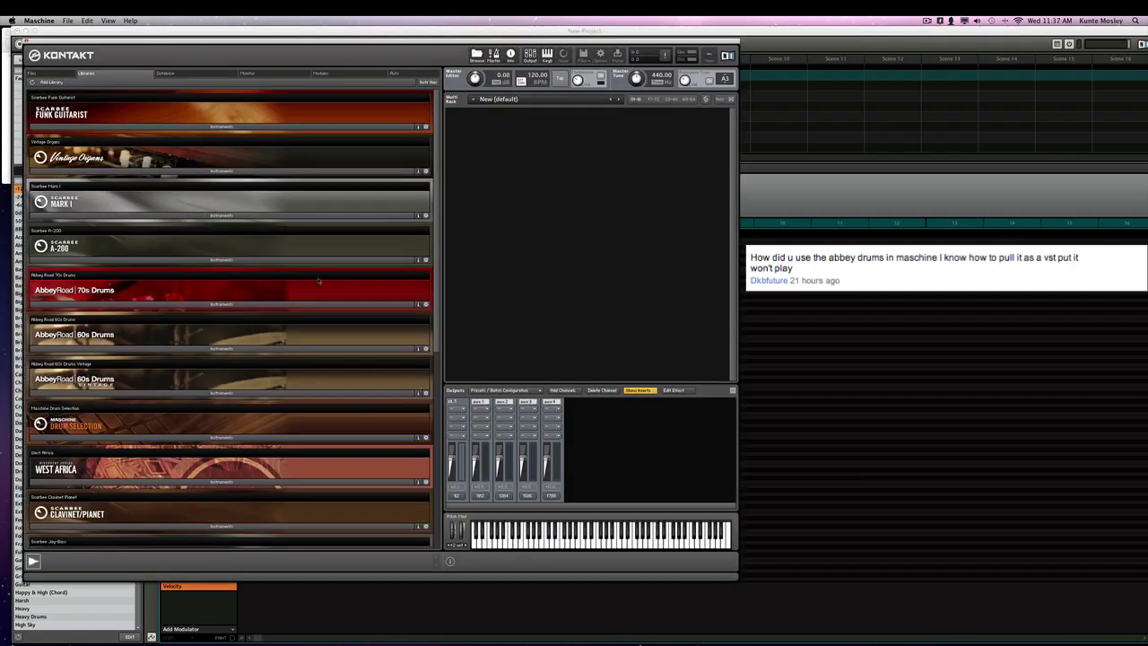
Step: Expand Abbey Road 60s Drums Instruments and load the 'Late 60s Kit - Liven Up' preset
scroll(186, 408, "down", 3)
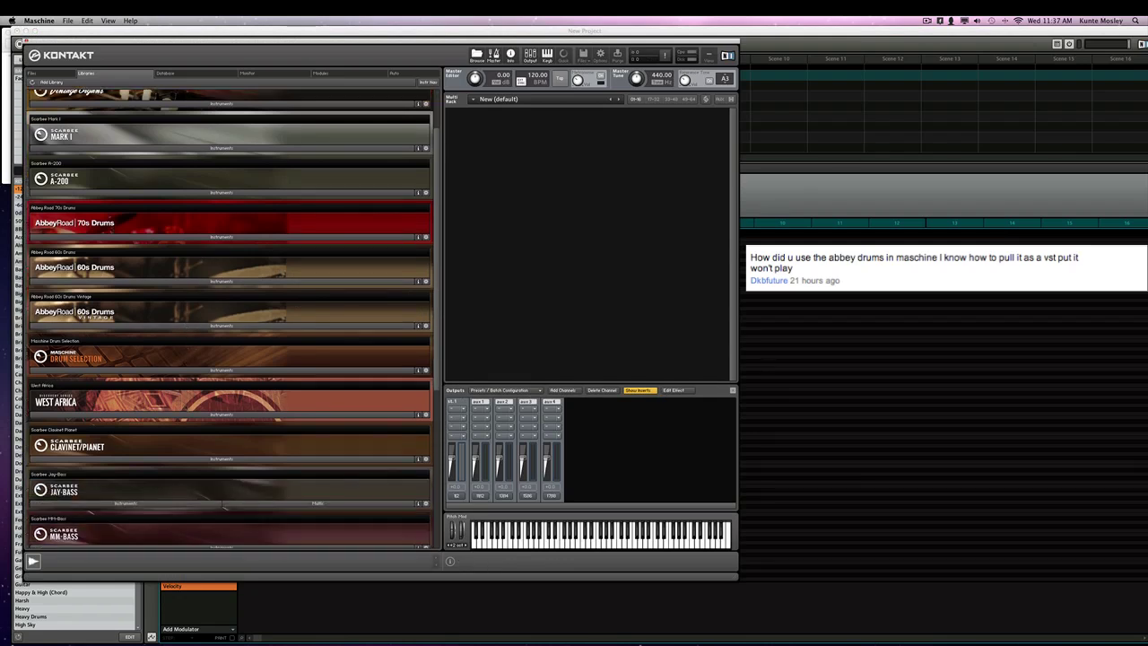
scroll(185, 408, "down", 1)
scroll(186, 408, "down", 2)
scroll(186, 408, "down", 3)
scroll(186, 408, "up", 5)
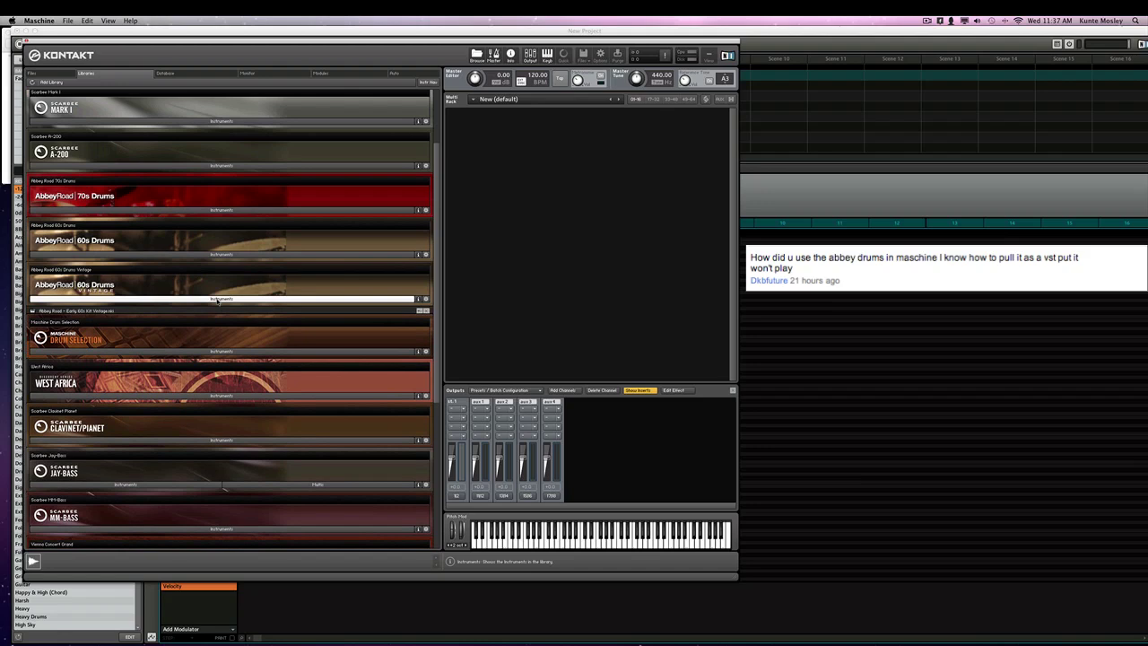
left_click(218, 256)
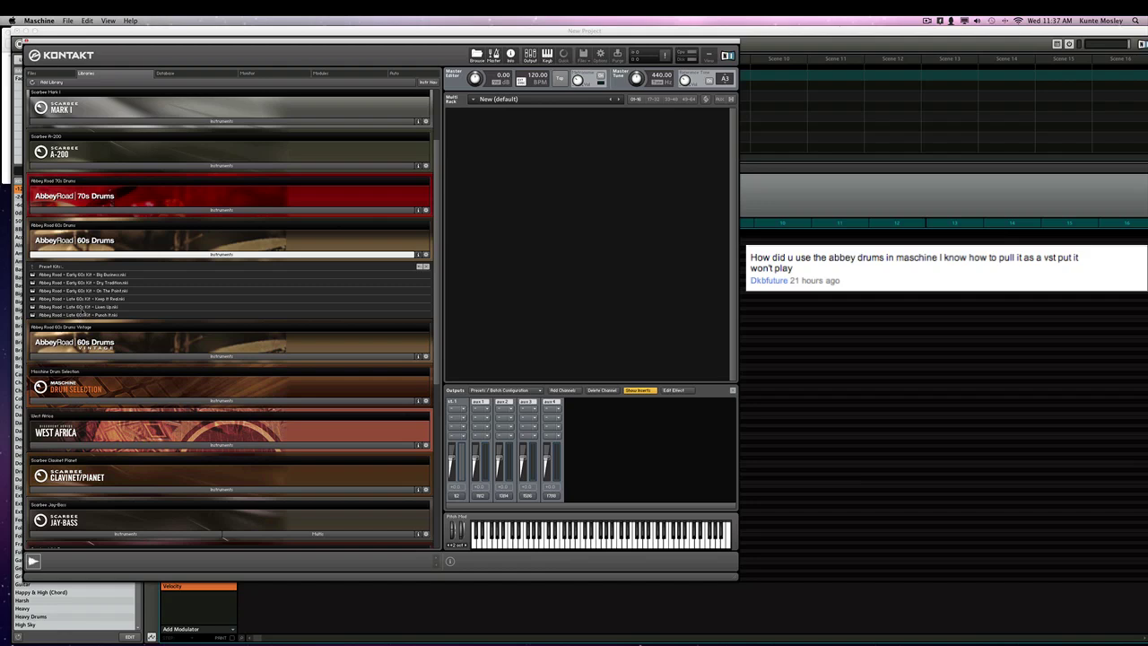
double_click(197, 307)
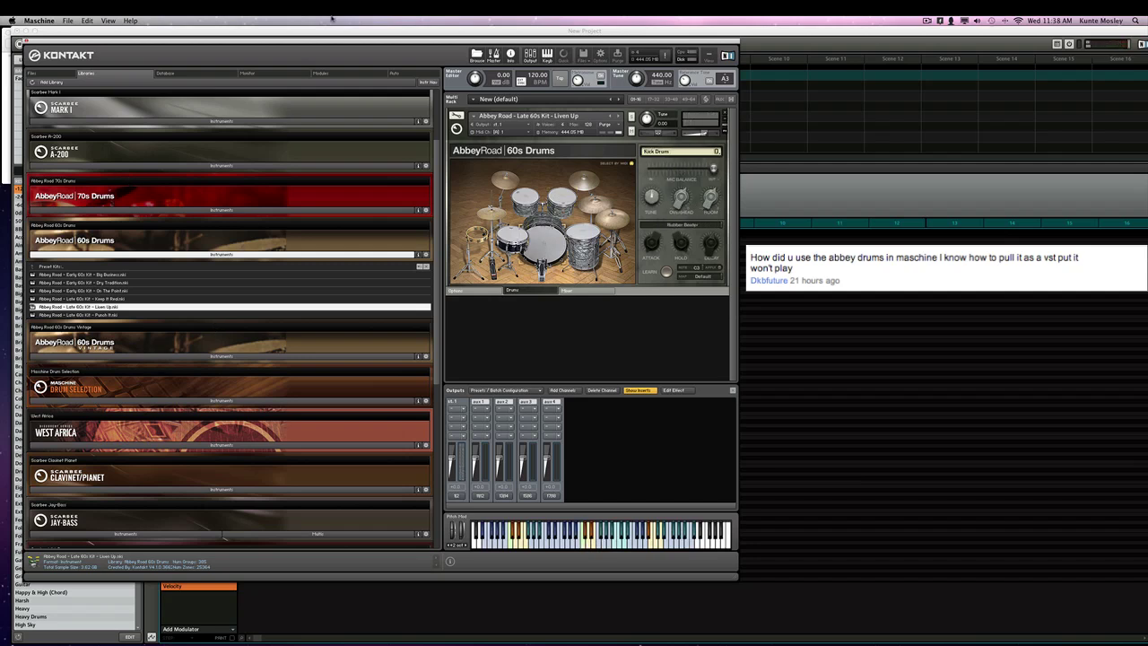
Step: Reposition the Kontakt window, collapse the 60s Drums kit list, and show the Files load options
left_click_drag(363, 42, 431, 47)
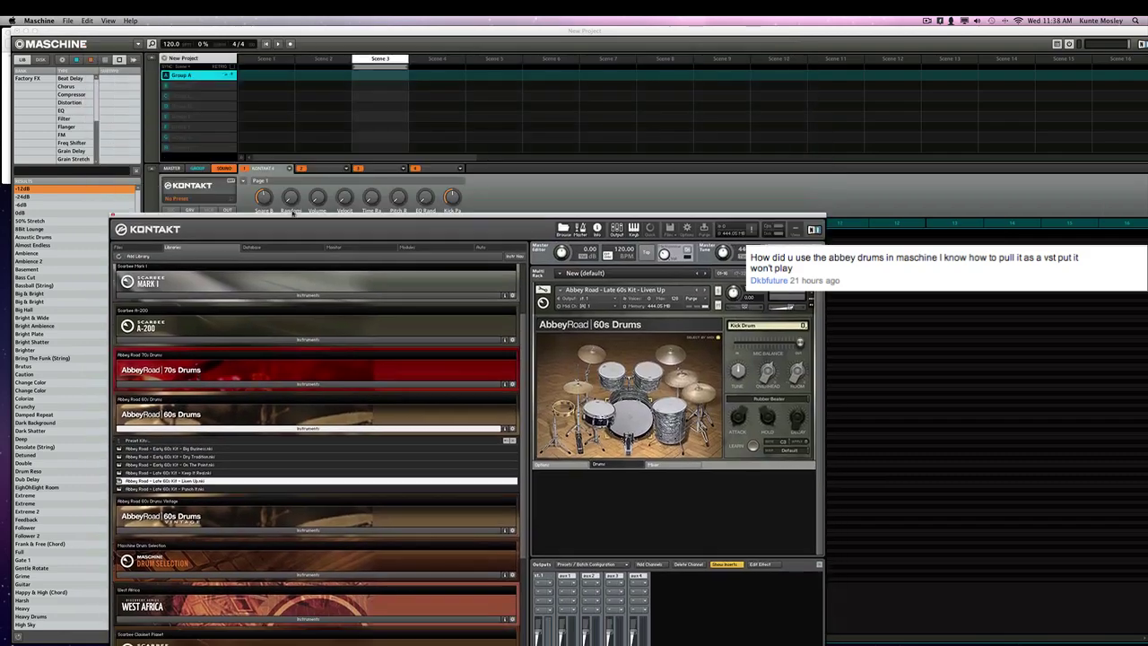
left_click_drag(243, 79, 214, 79)
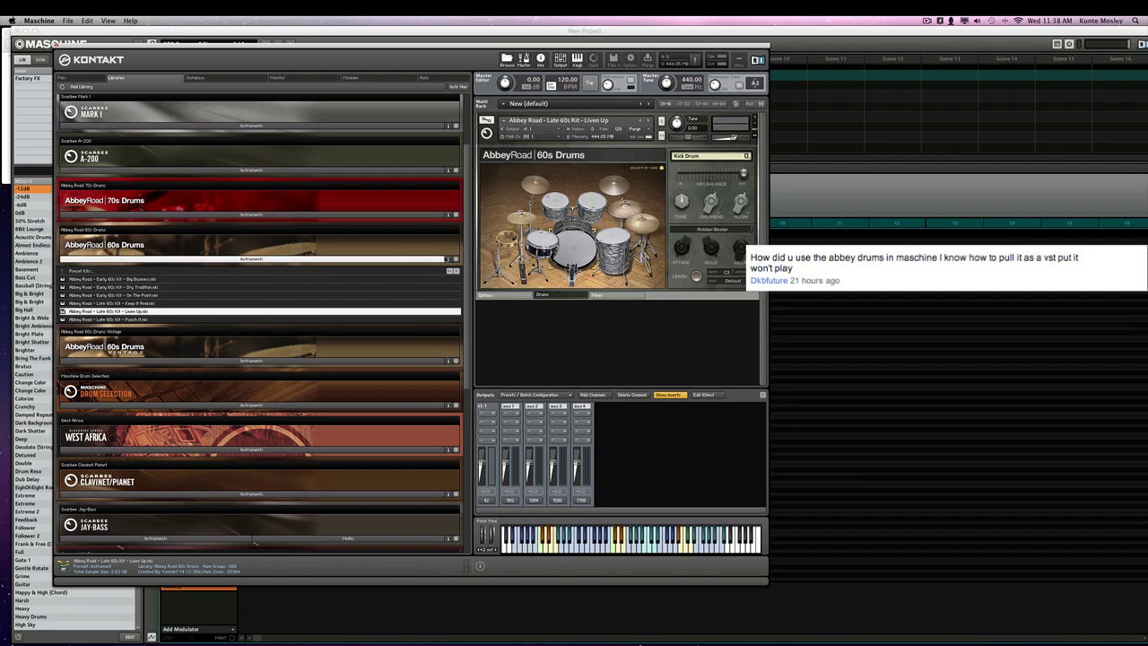
left_click(421, 259)
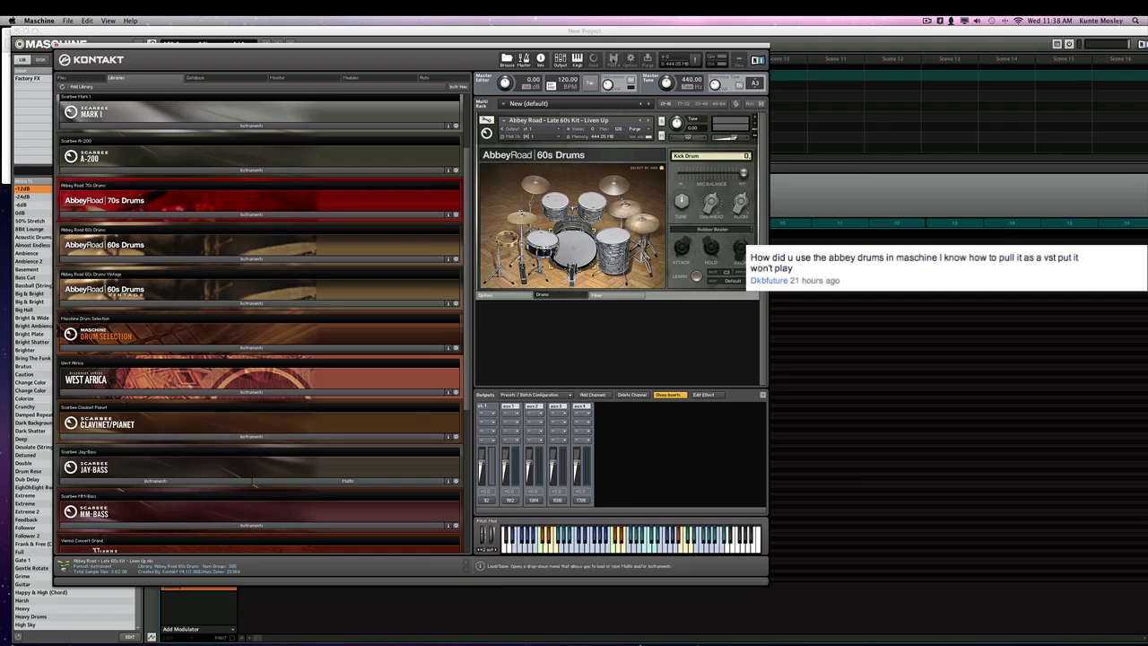
left_click_drag(614, 58, 627, 59)
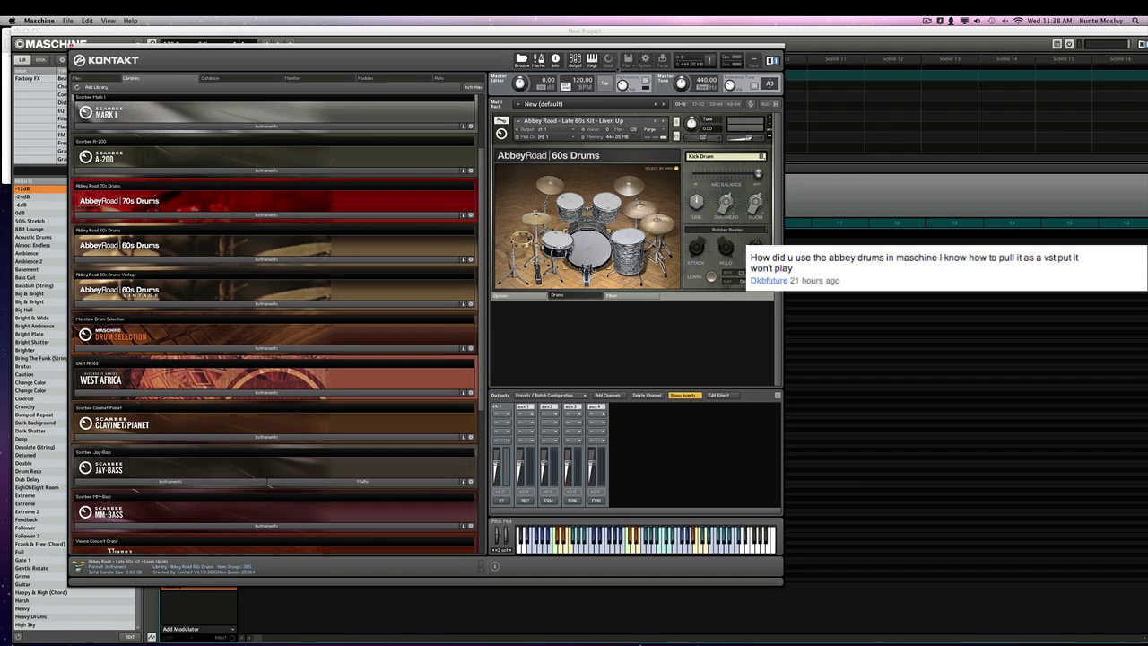
left_click(627, 59)
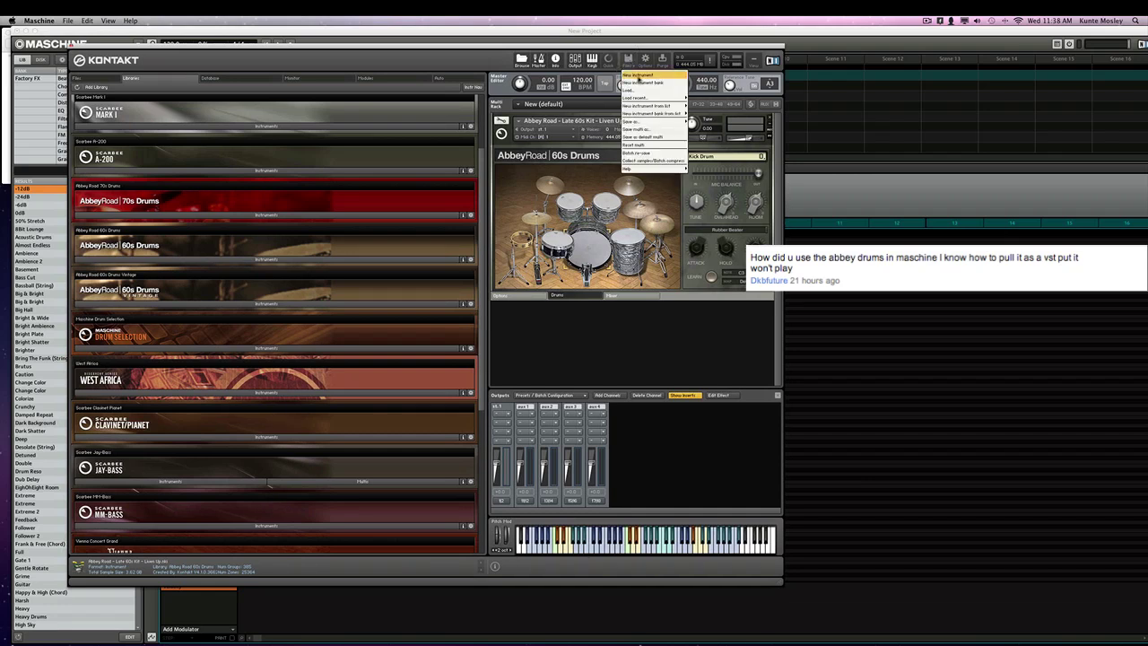
mouse_move(636, 97)
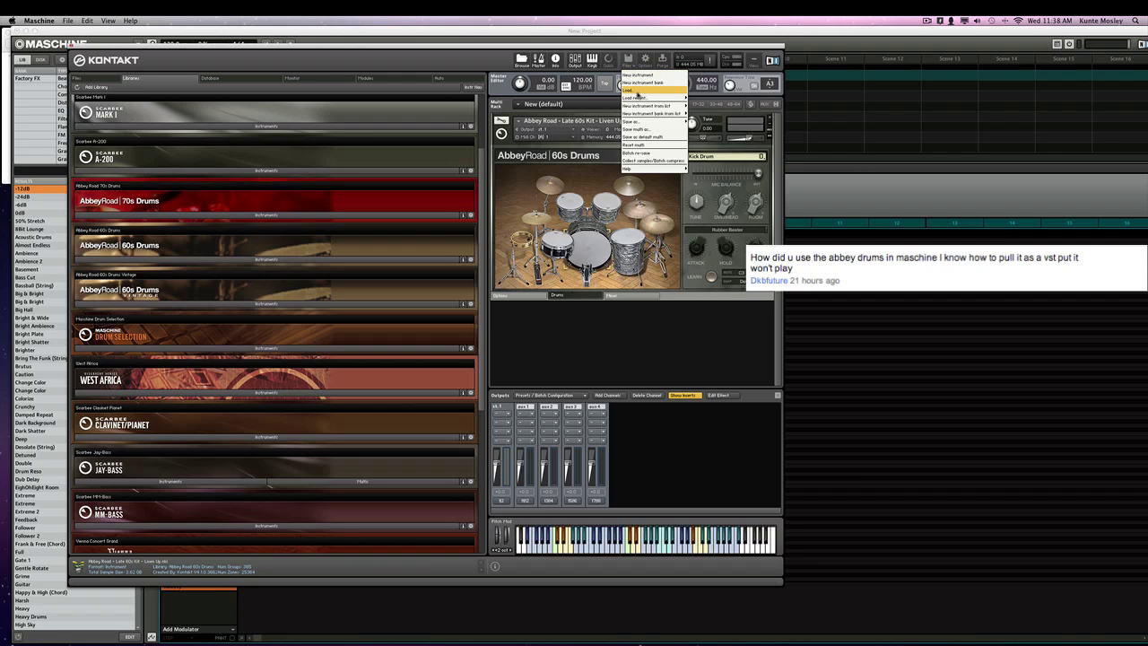
Step: Try the list, column and icon views in the Load Kontakt Patch window, then cancel it
left_click(629, 91)
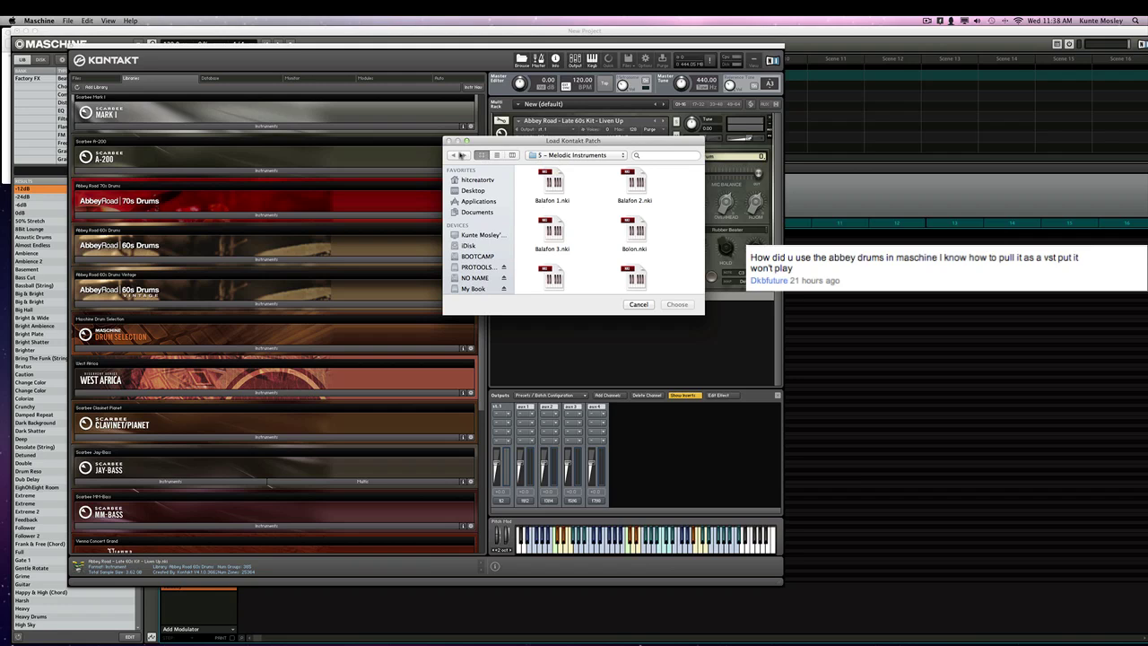
left_click(498, 156)
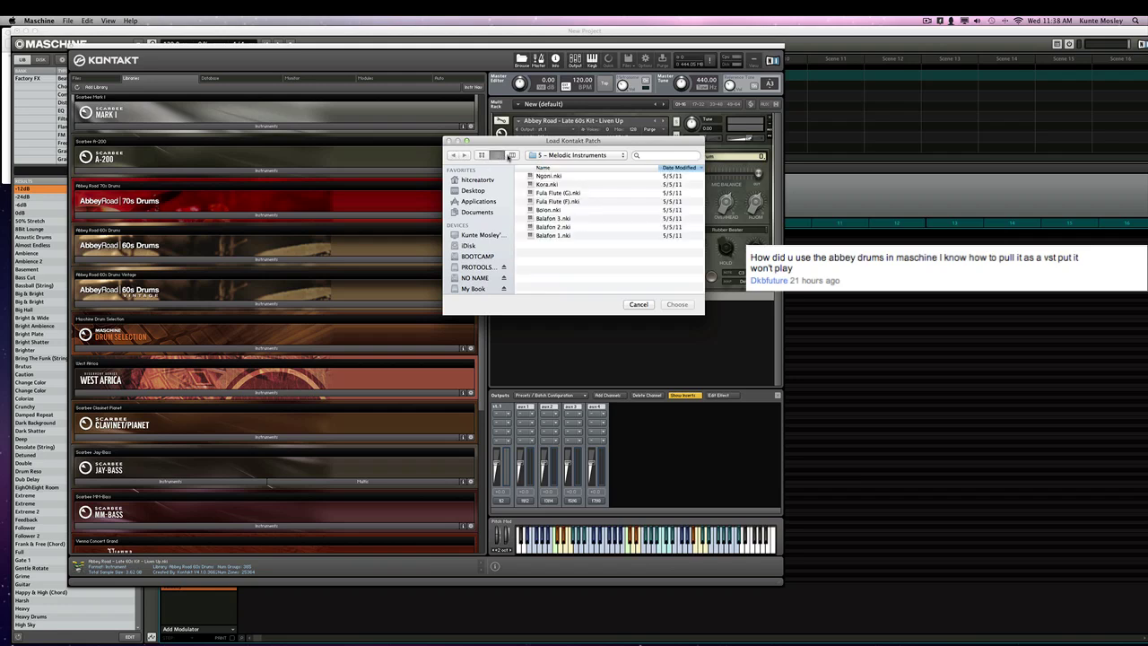
left_click(510, 156)
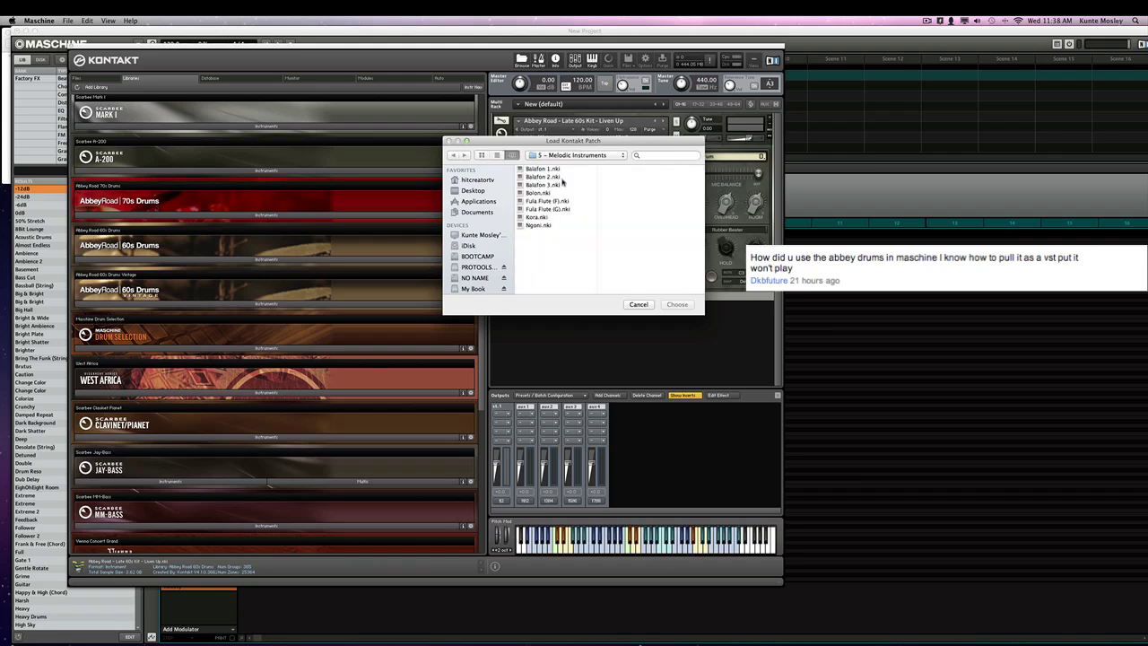
left_click(483, 155)
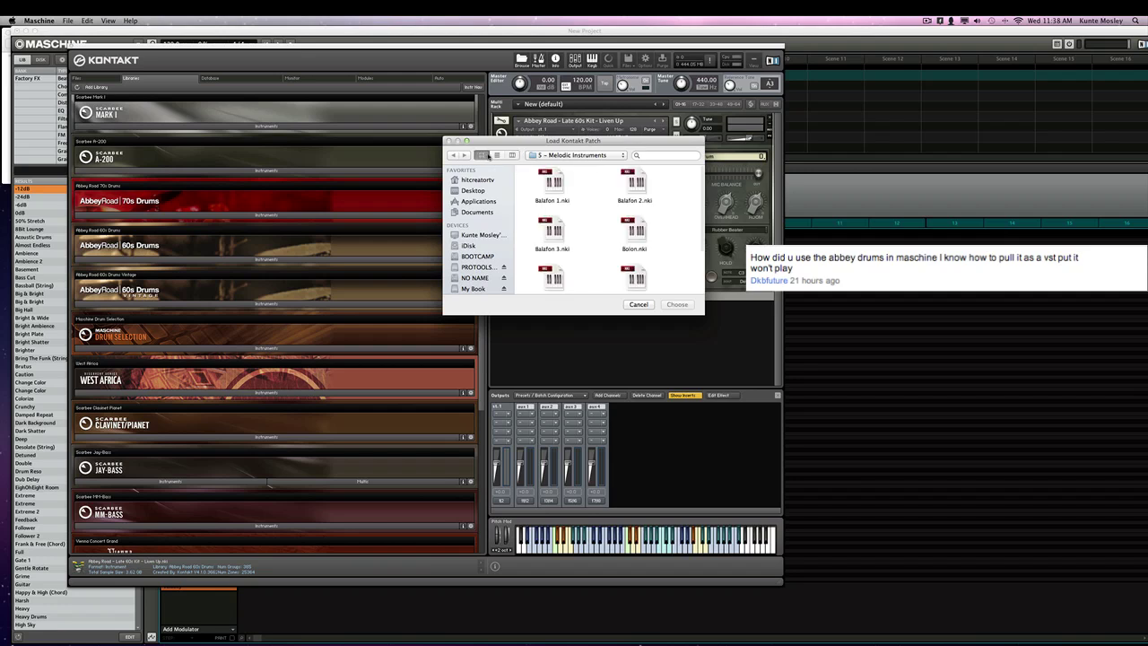
left_click(496, 155)
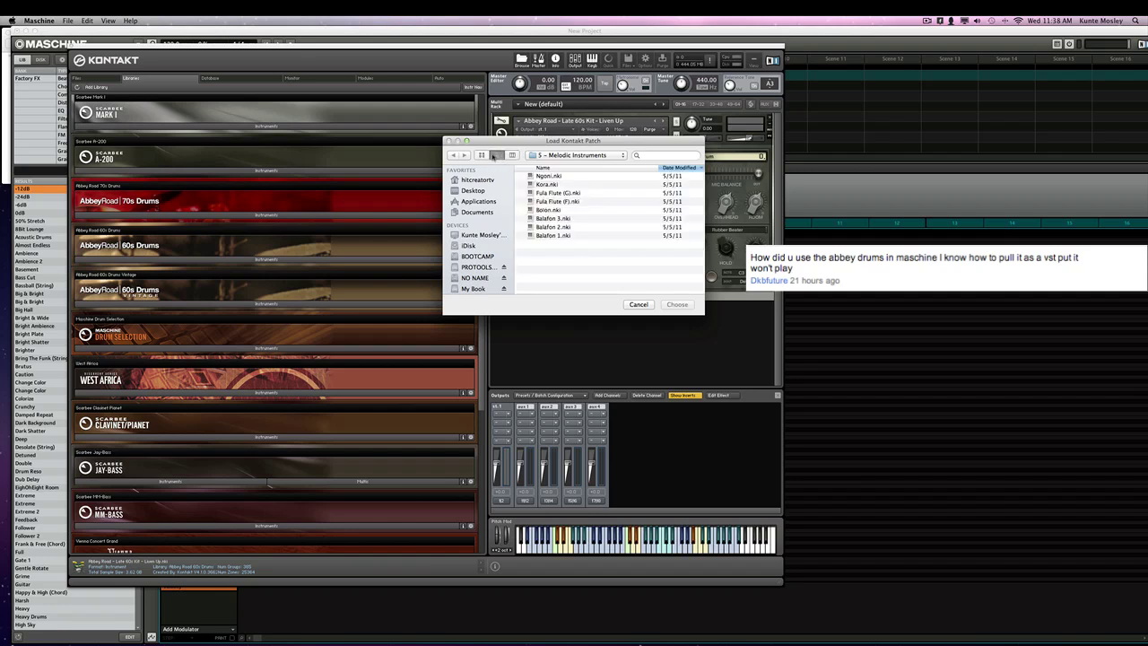
left_click(483, 155)
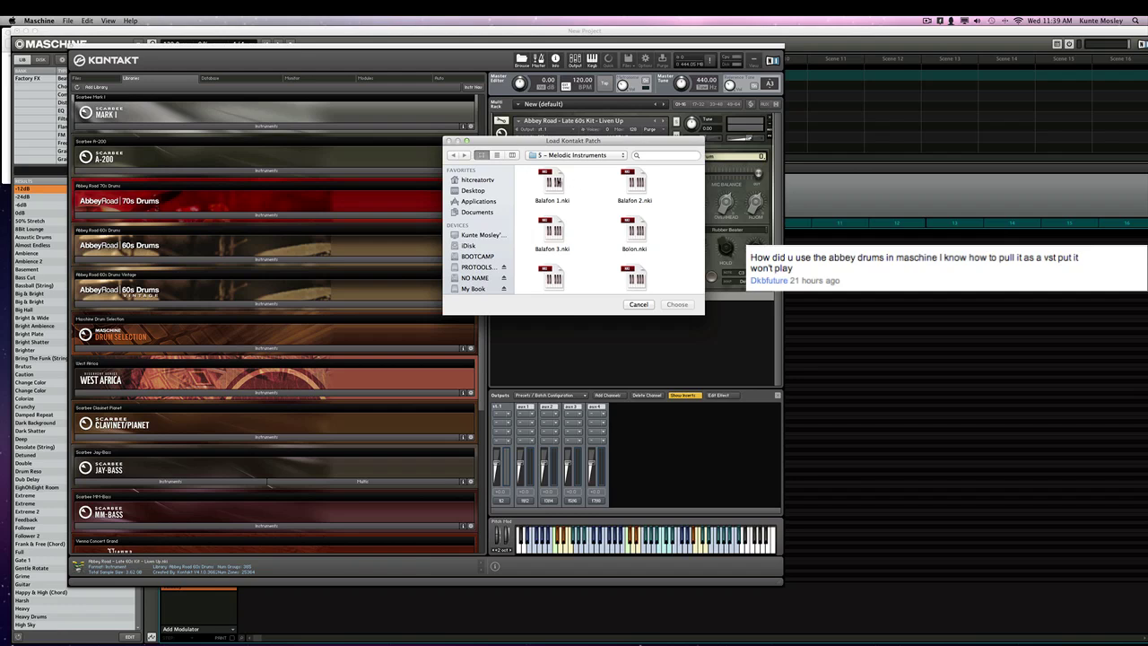
left_click(638, 304)
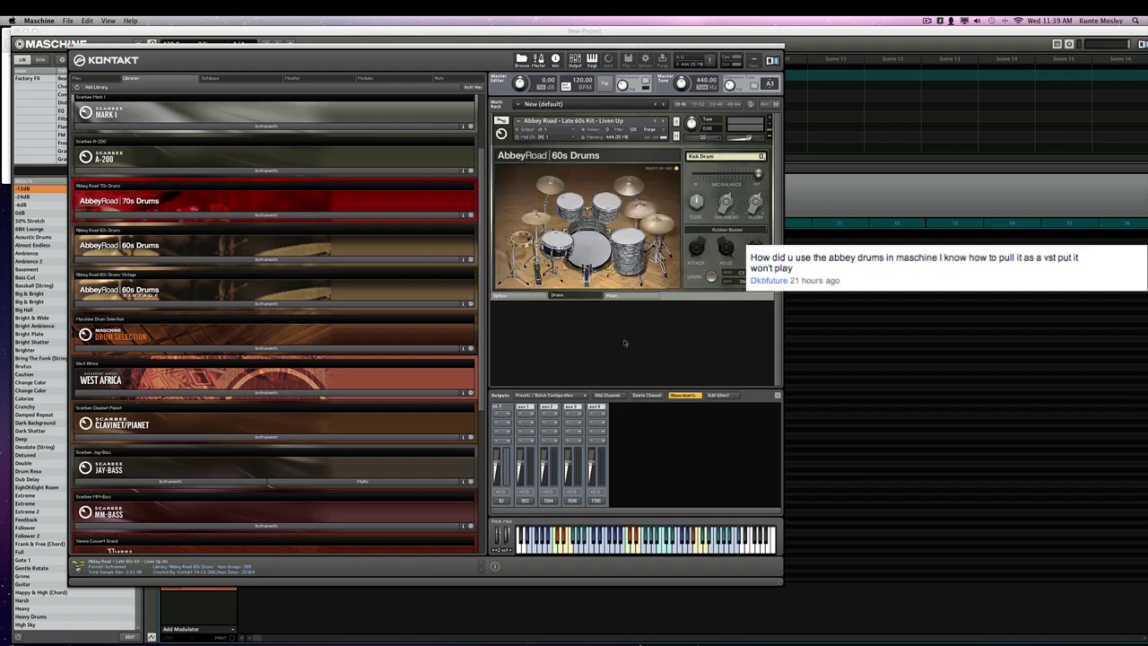
Step: Add and delete a Balafon 1 instrument, then remove the Abbey Road drums from the rack
left_click_drag(625, 343, 700, 352)
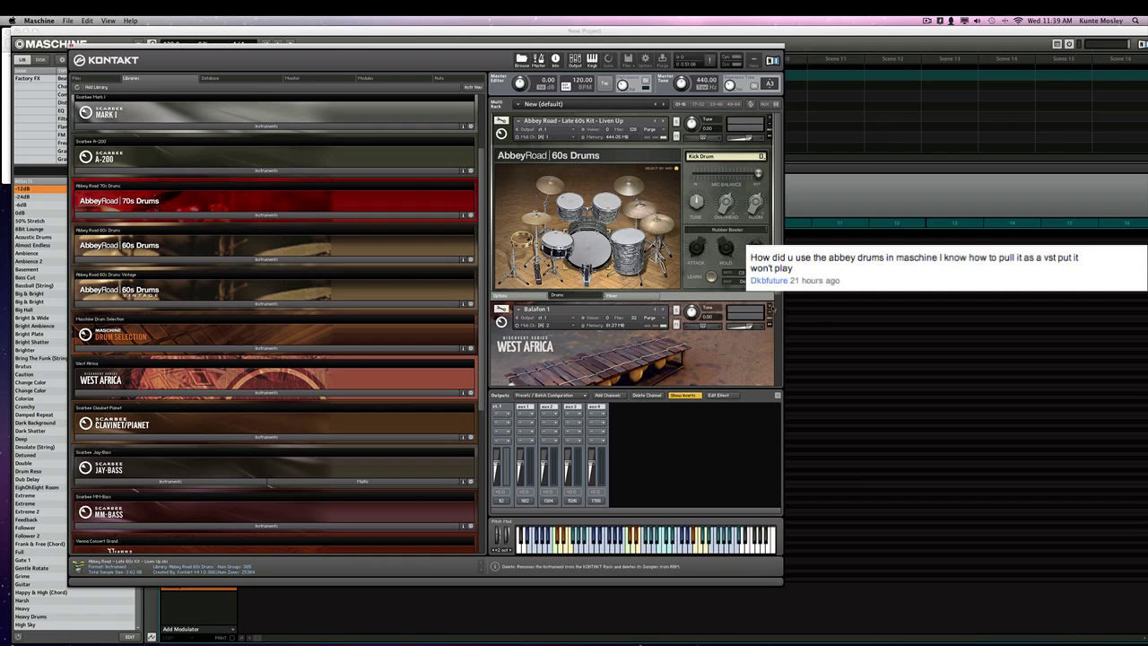
left_click(770, 309)
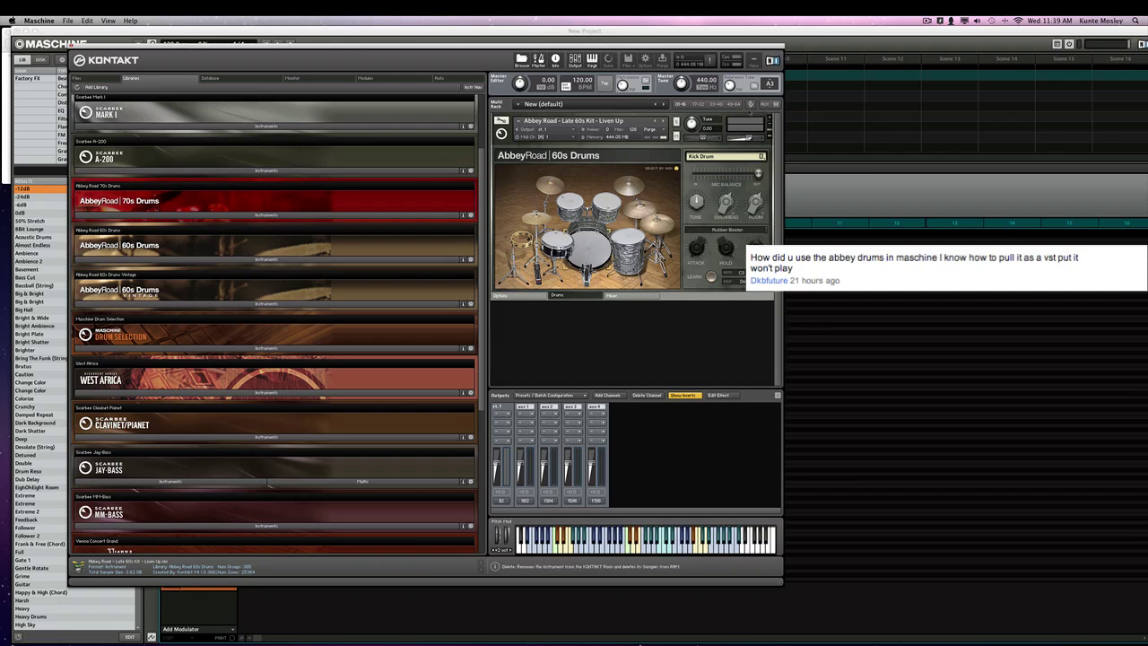
left_click(761, 120)
Step: Open the Load Kontakt Patch window in list view and show the computer's drives
left_click(628, 60)
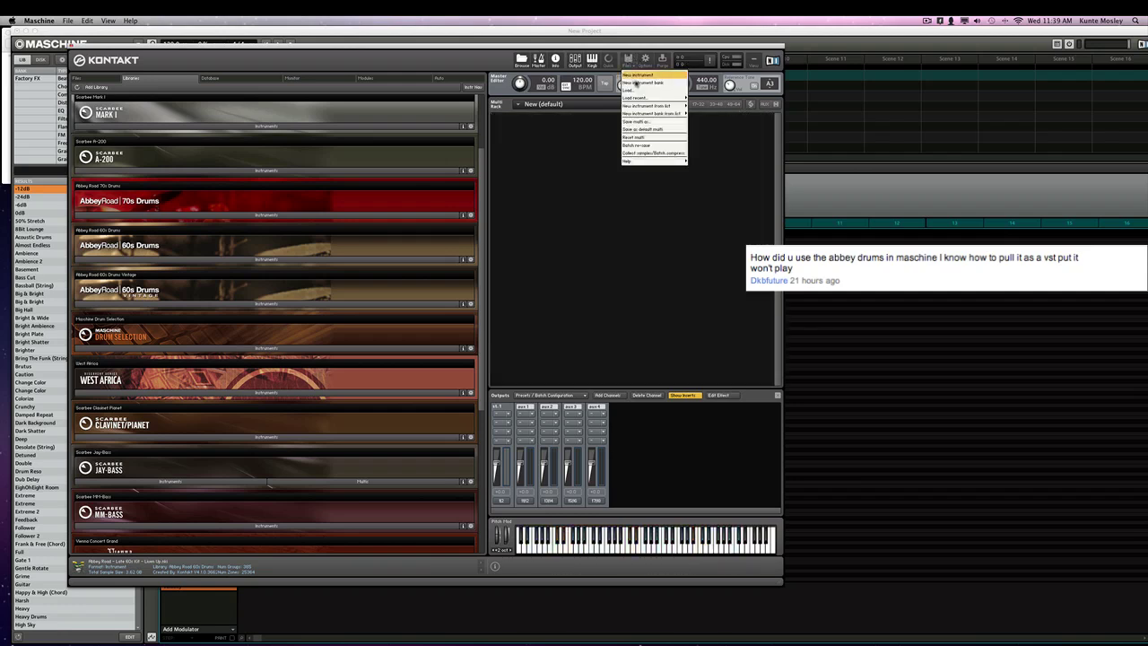
left_click(632, 89)
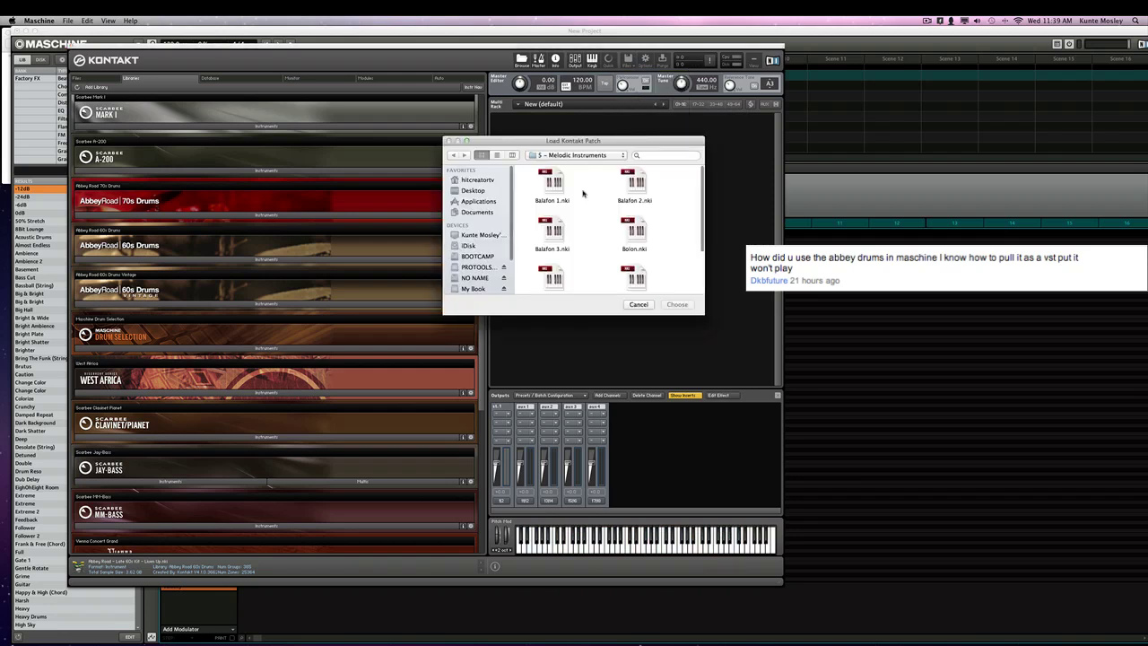
left_click(498, 156)
left_click(480, 180)
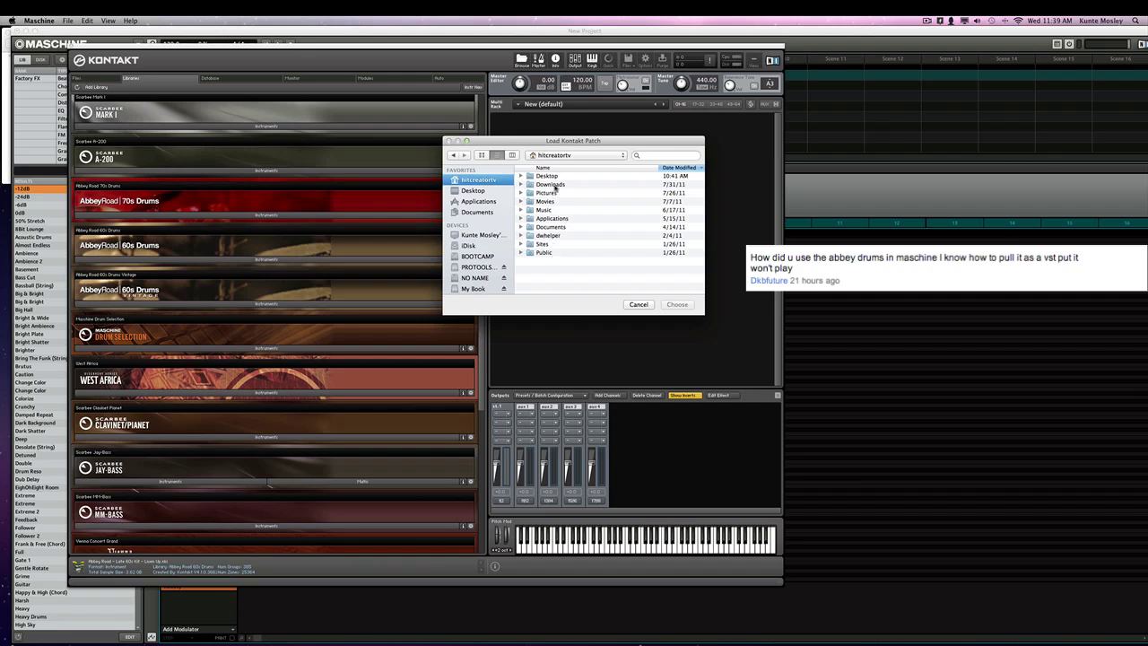
left_click(489, 235)
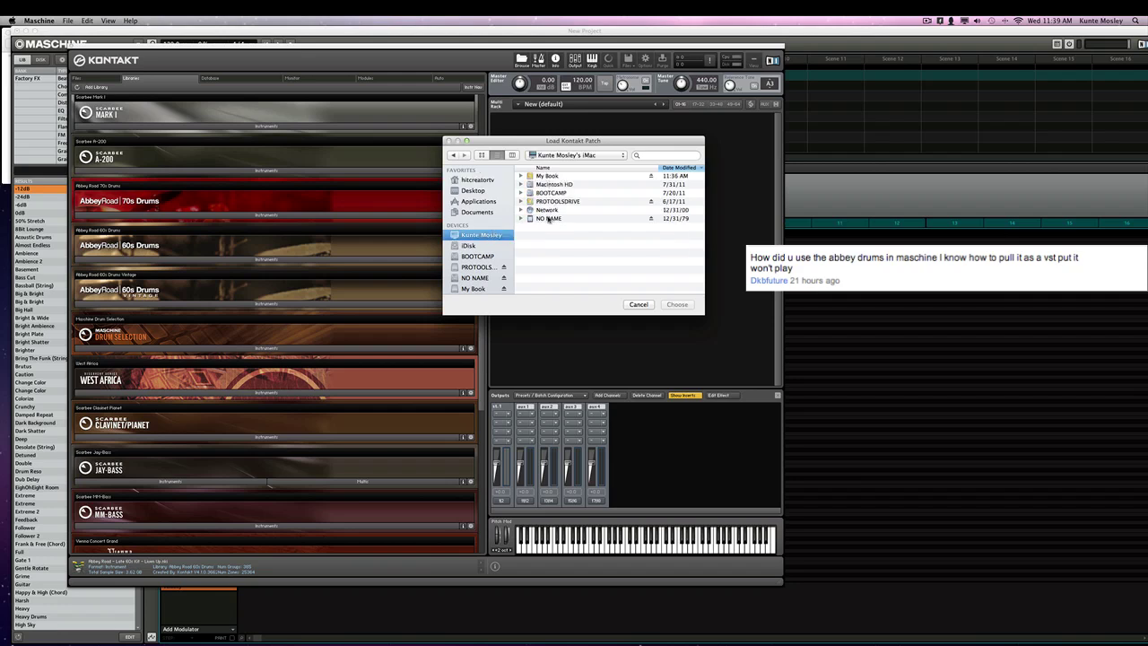
Step: Browse to Macintosh HD > Users > Shared > Scarbee Jay-Bass Library > Instruments
double_click(548, 184)
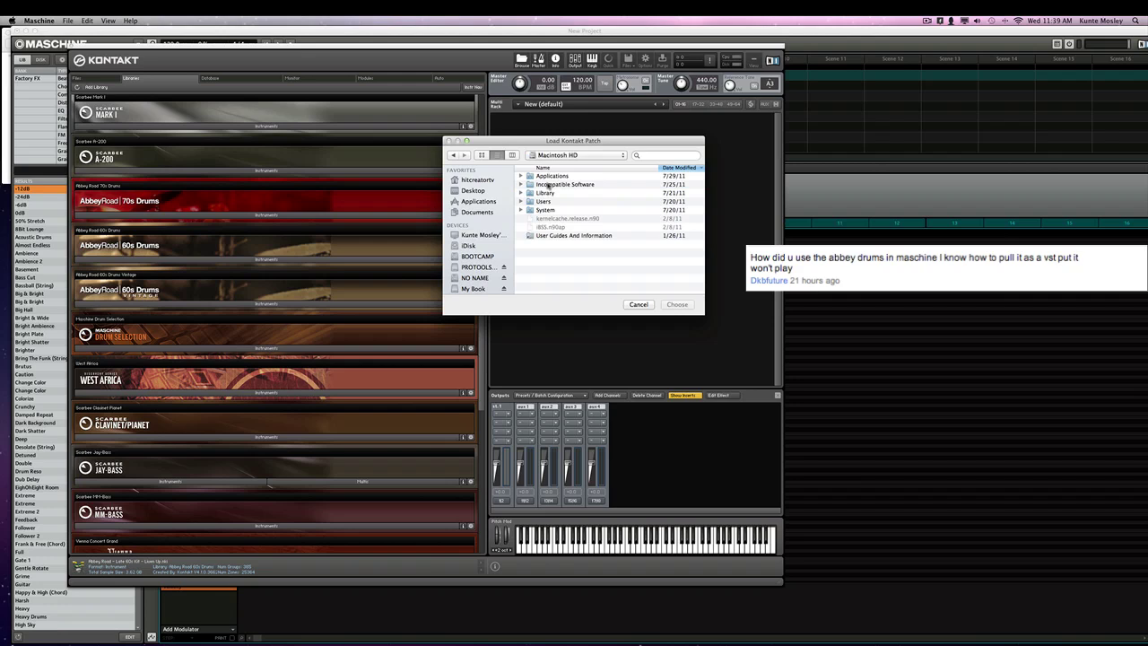
double_click(544, 202)
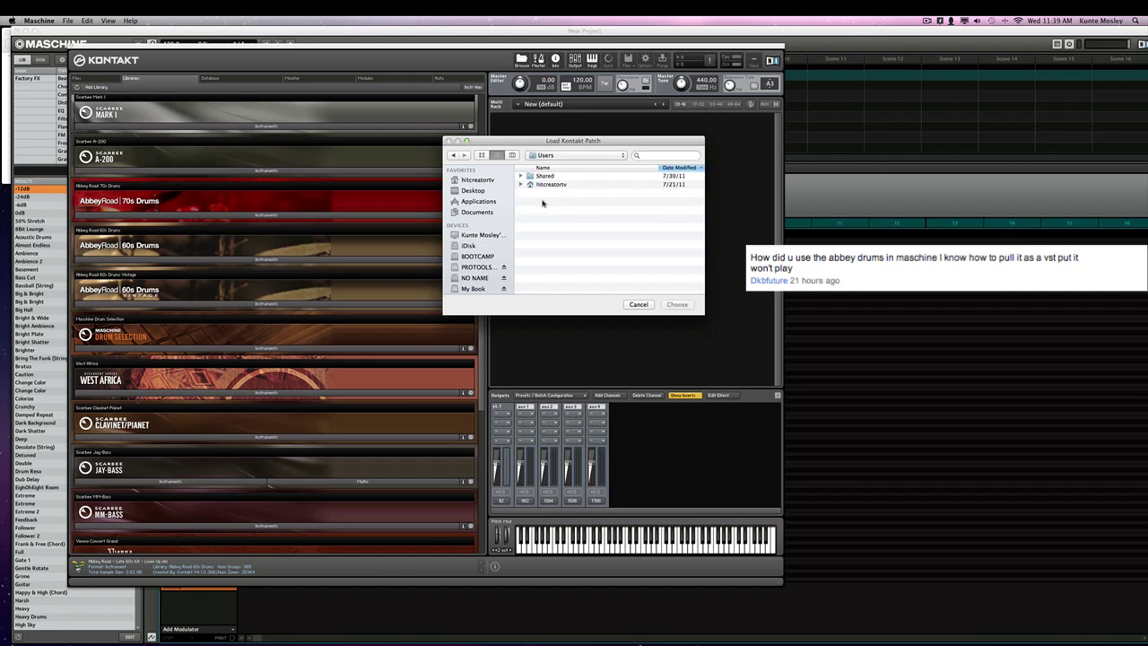
double_click(545, 177)
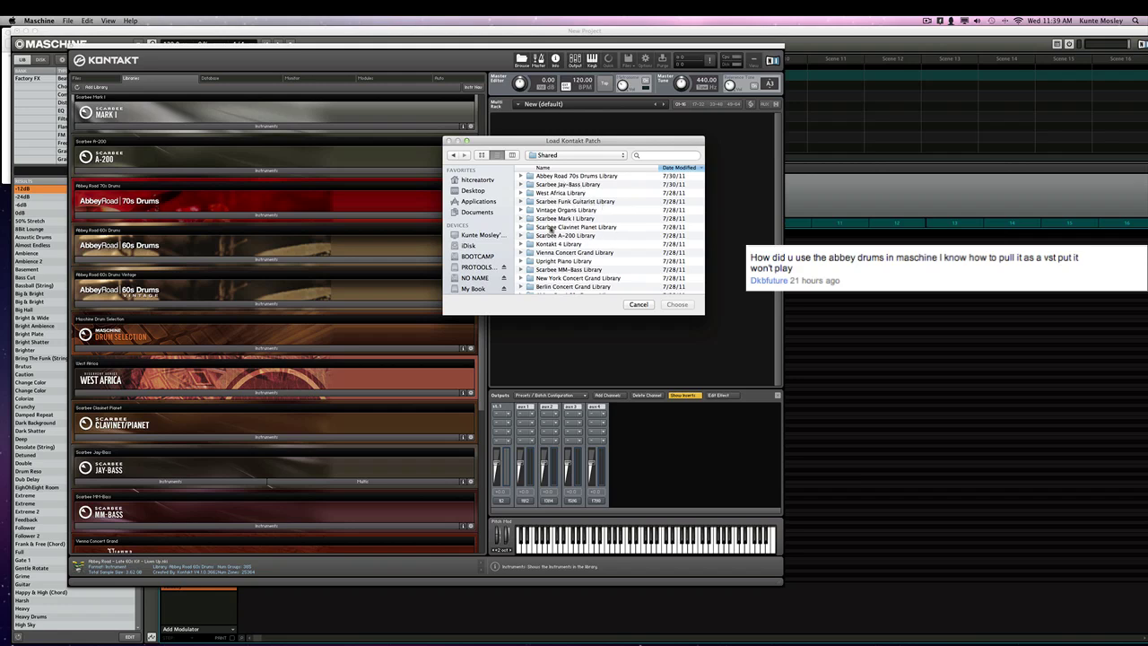
double_click(550, 185)
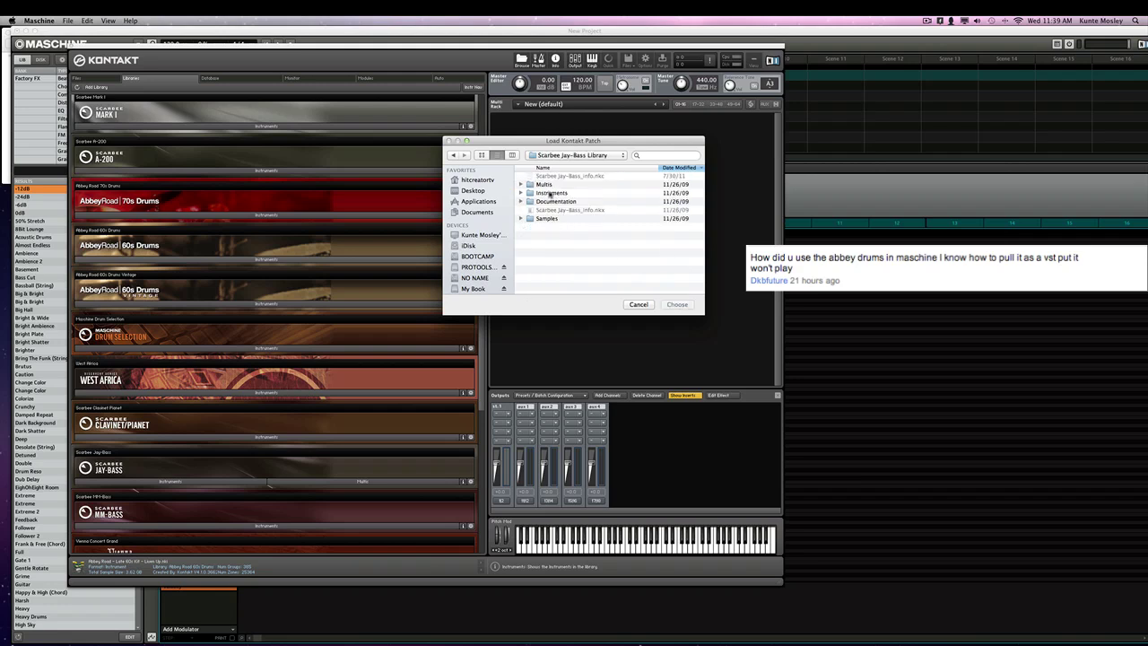
double_click(550, 194)
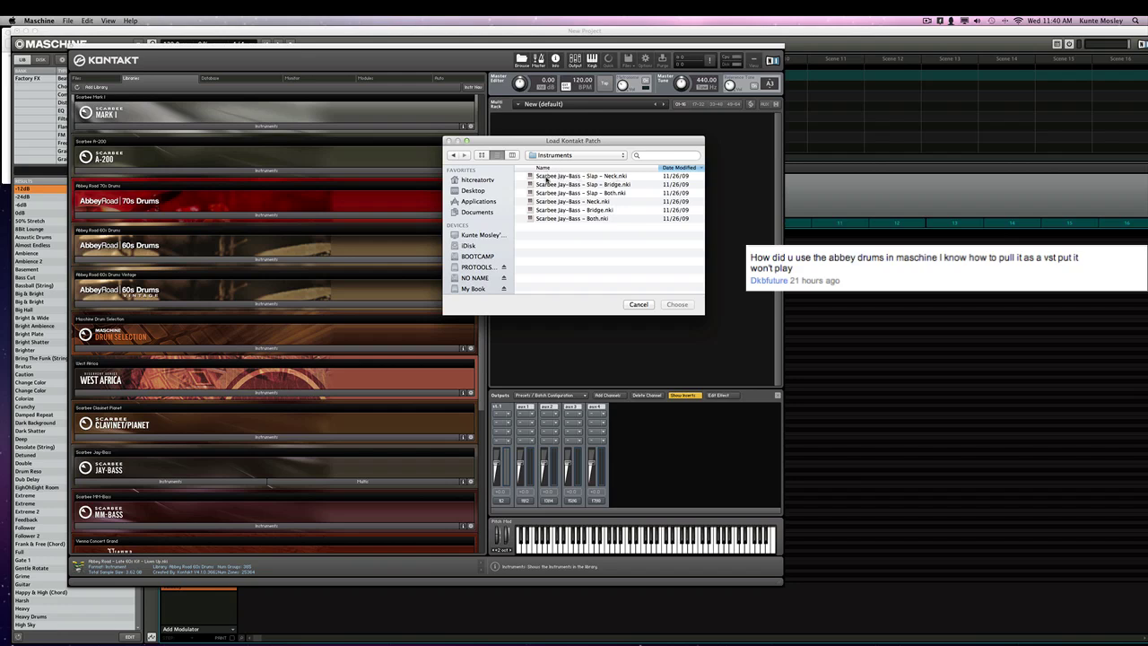
Step: Load 'Scarbee Jay-Bass - Slap - Neck.nki' from the Instruments folder into the rack
double_click(547, 177)
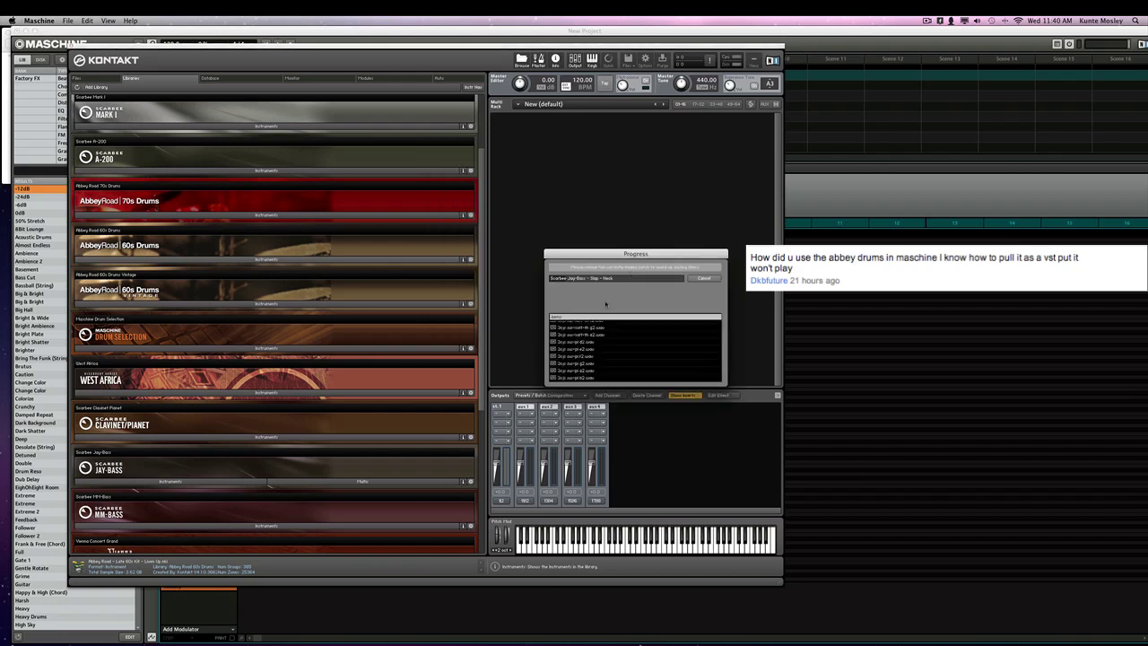